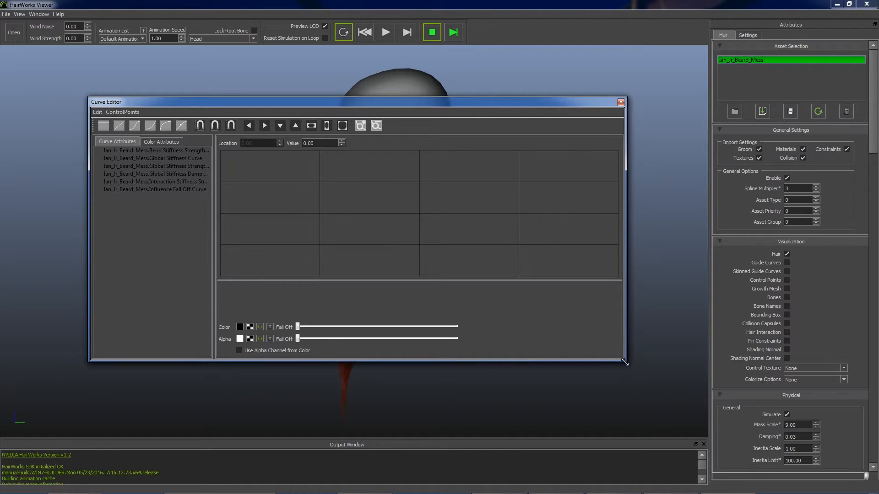
- Display the Interaction Stiffness Strength curve, try panning the graph in each direction, and fit the curve vertically and horizontally
left_click_drag(436, 104, 474, 135)
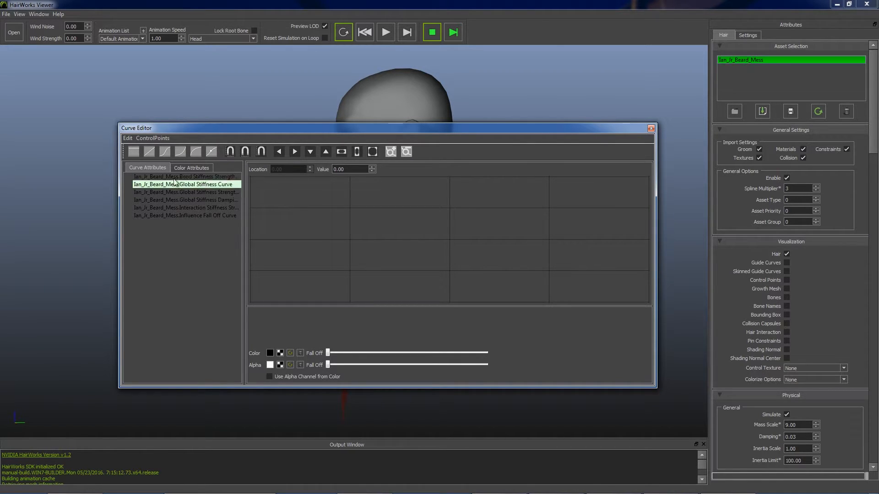
left_click(223, 207)
left_click(294, 152)
left_click(279, 152)
left_click(279, 151)
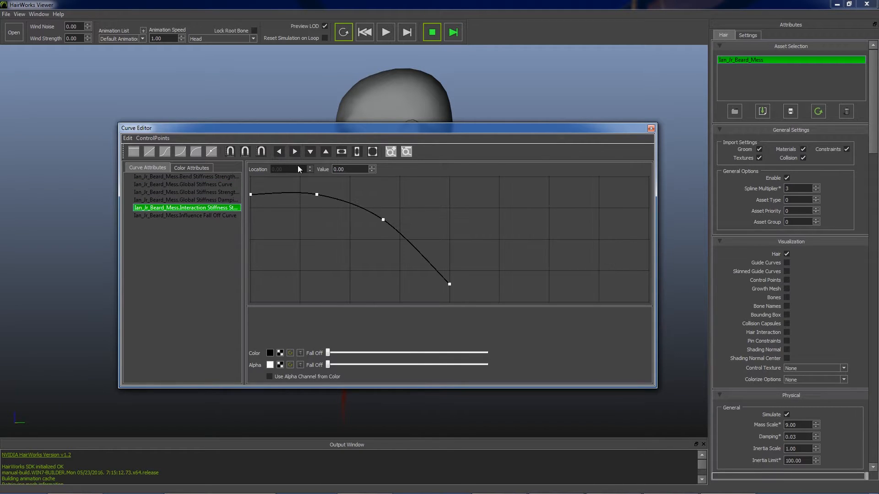
left_click(325, 151)
left_click(311, 152)
left_click(310, 153)
left_click(356, 152)
left_click(342, 151)
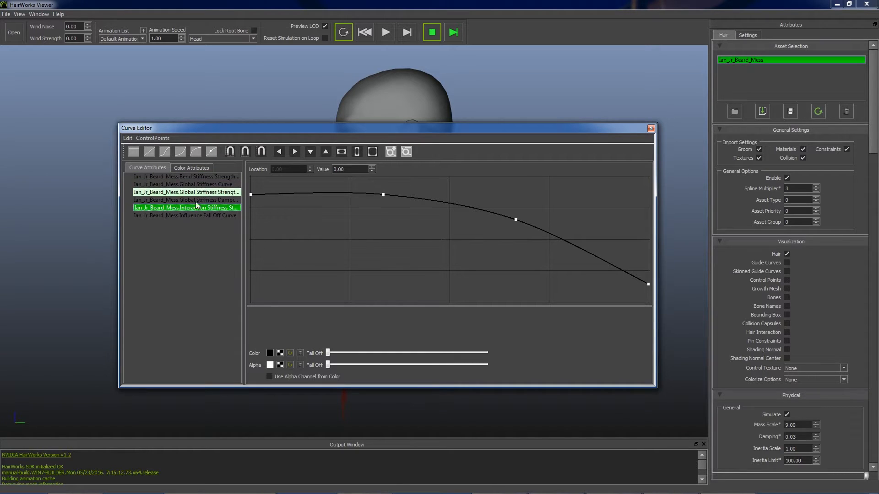
- View the Hair Color gradient with the Global Stiffness Curve also displayed, then pan the graph and frame all curves again
left_click(185, 168)
left_click(175, 177)
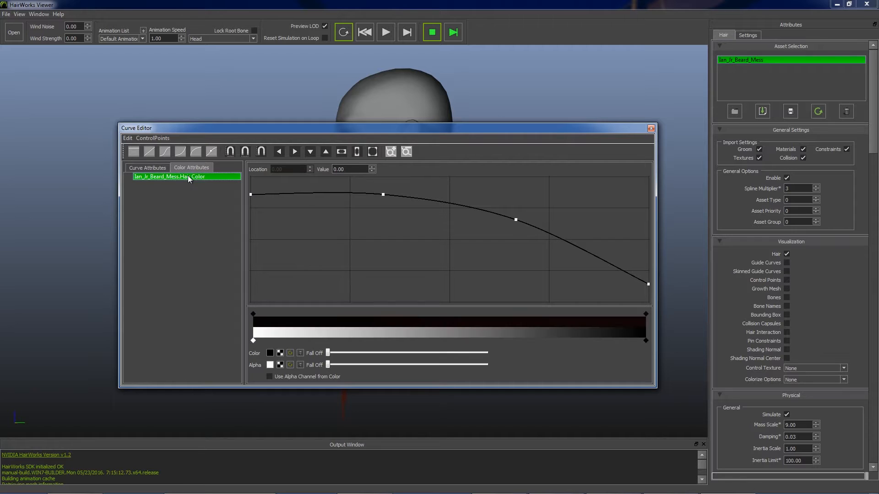
left_click(148, 169)
left_click(208, 185, "ctrl")
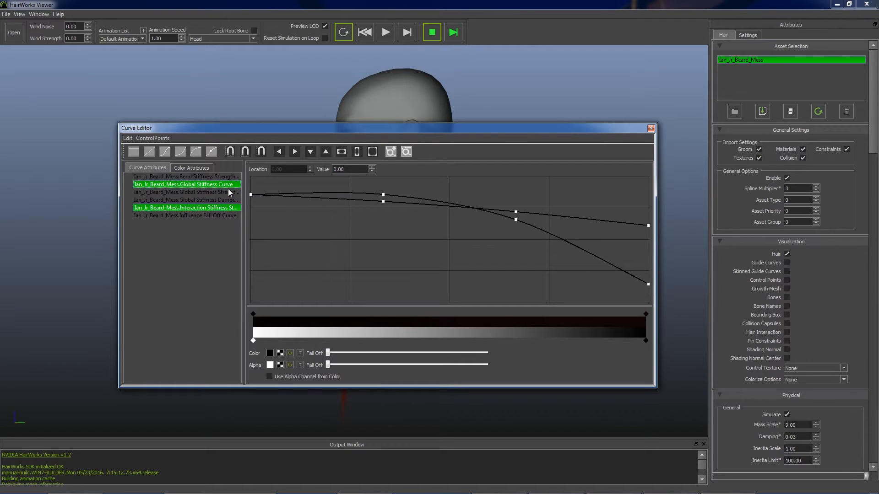
left_click(191, 167)
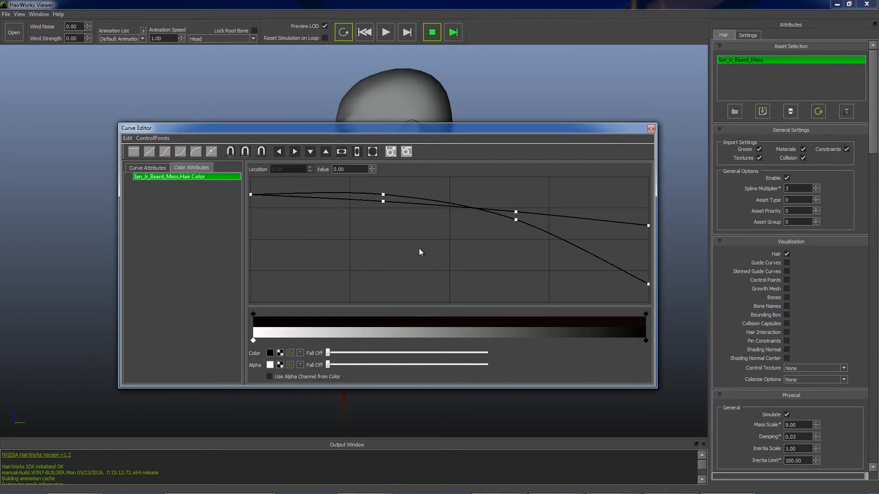
middle_click_drag(420, 251, 567, 270)
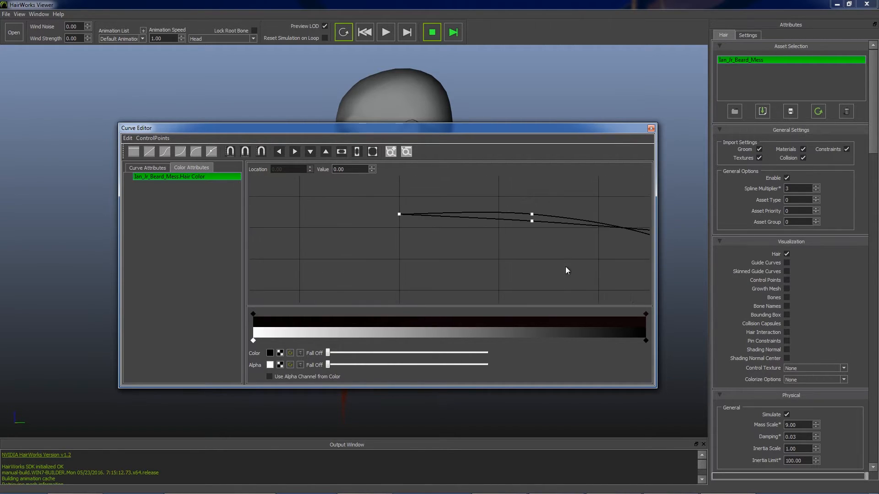
left_click(371, 151)
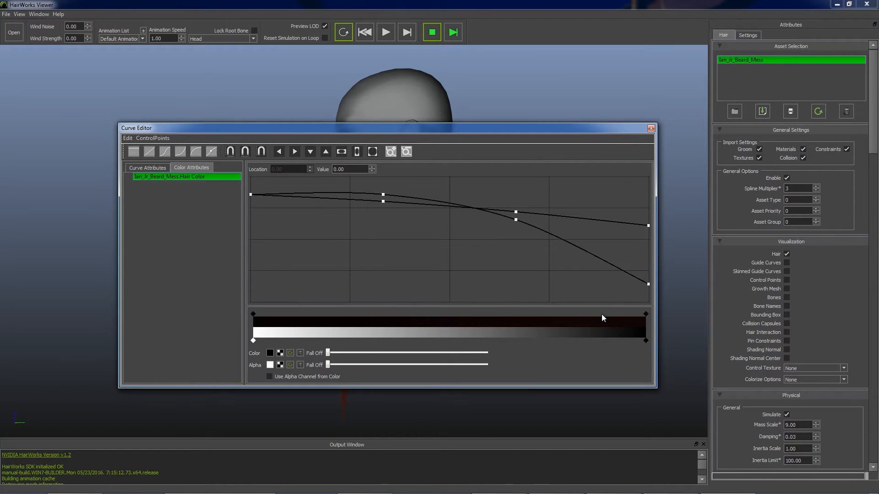
- Display the Global Stiffness Curve, the Interaction Stiffness Strength curve and the Influence Fall Off Curve together in the graph
left_click(147, 167)
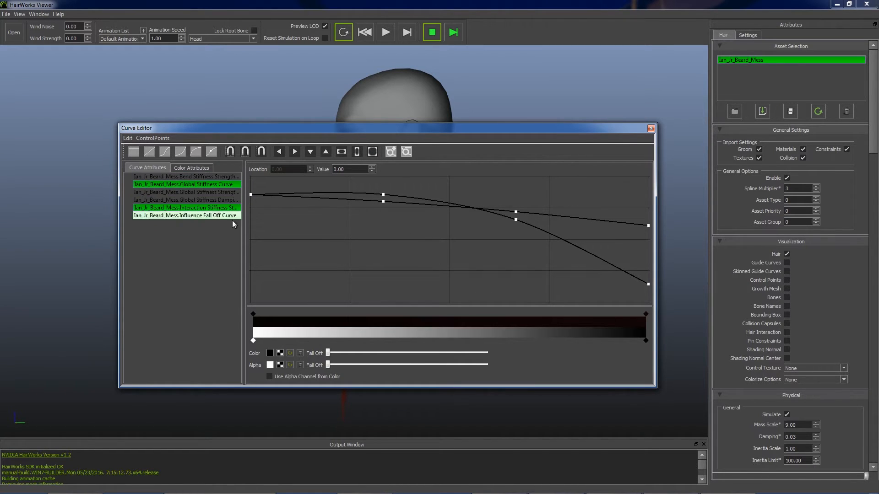
left_click(192, 184)
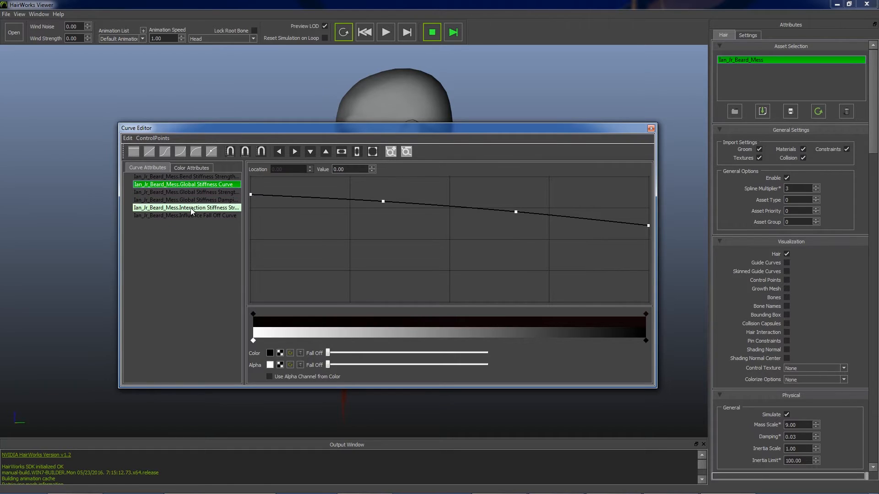
left_click(191, 208, "shift")
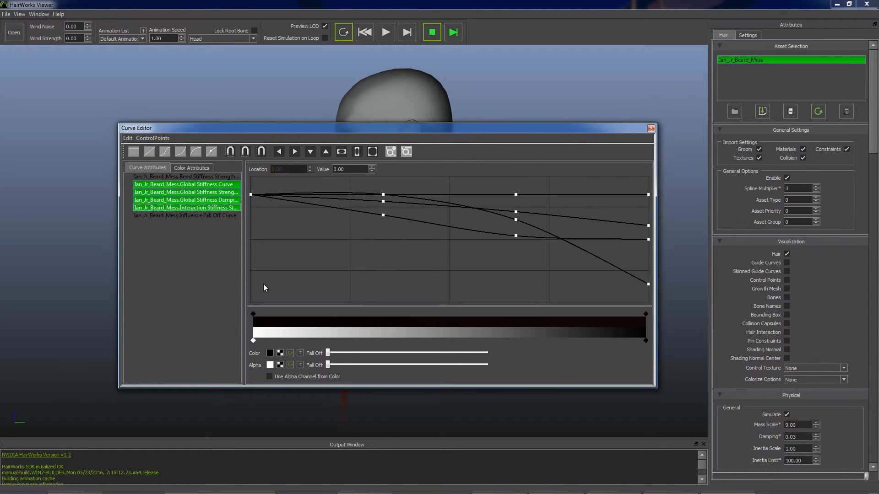
left_click(223, 185)
left_click(222, 208, "ctrl")
left_click(217, 216, "ctrl")
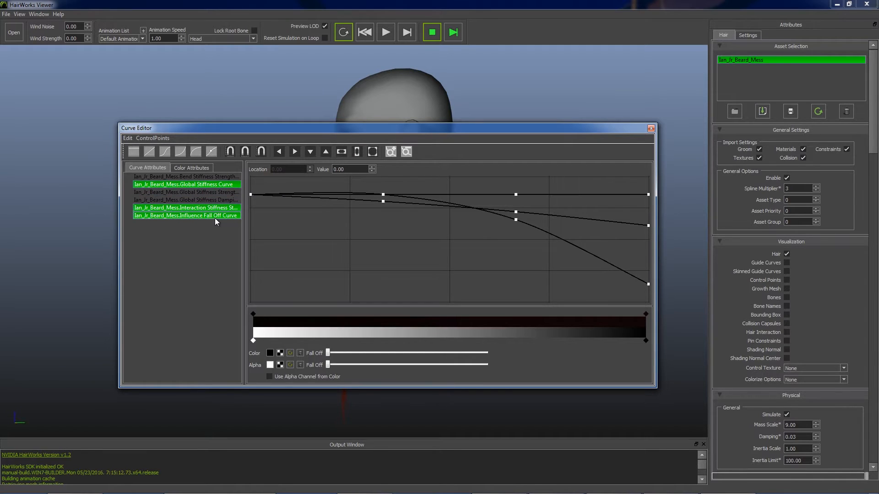
- Lower the third control point of the Interaction Stiffness Strength curve, giving it a steeper drop past the middle
left_click(517, 195)
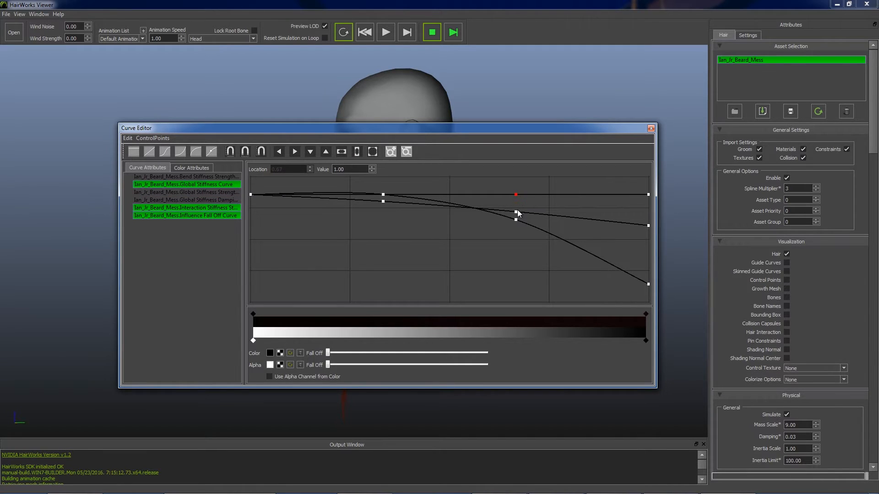
left_click(517, 213, "ctrl")
left_click_drag(517, 223, 504, 259)
- Copy the Interaction Stiffness Strength curve and paste it onto the Bend Stiffness Strength curve
left_click(218, 200)
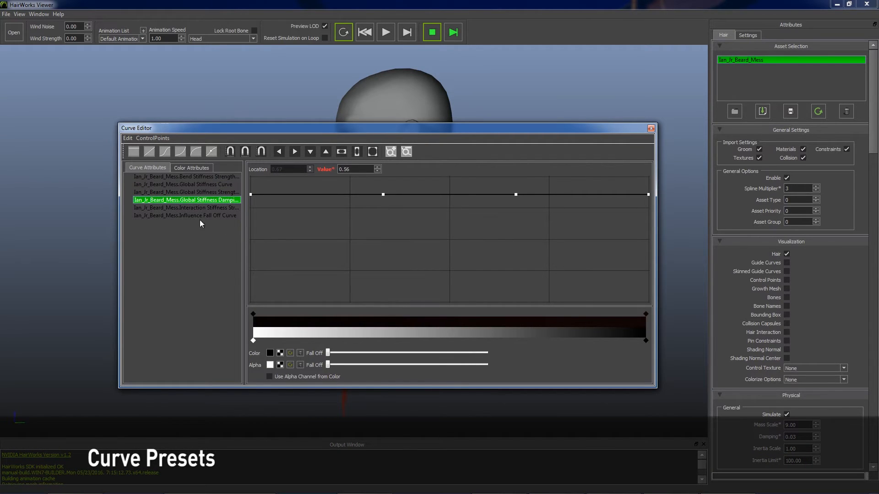
left_click(209, 207)
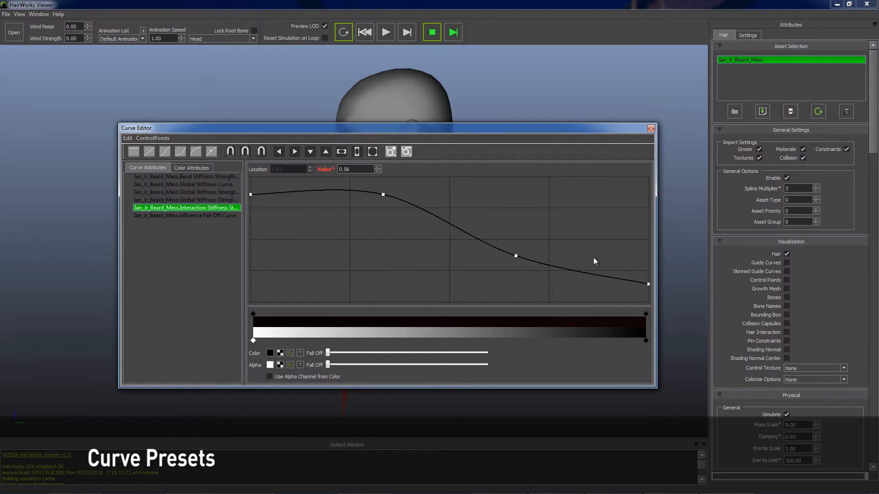
left_click(127, 138)
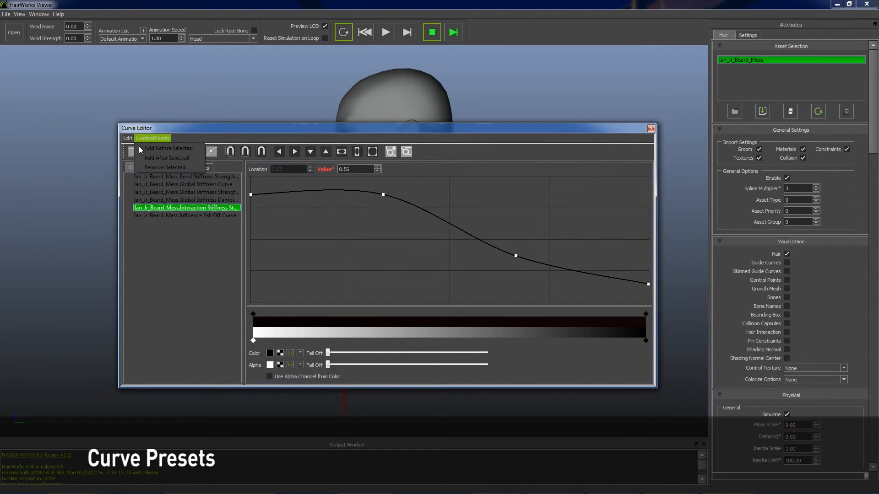
left_click(137, 148)
left_click(183, 177)
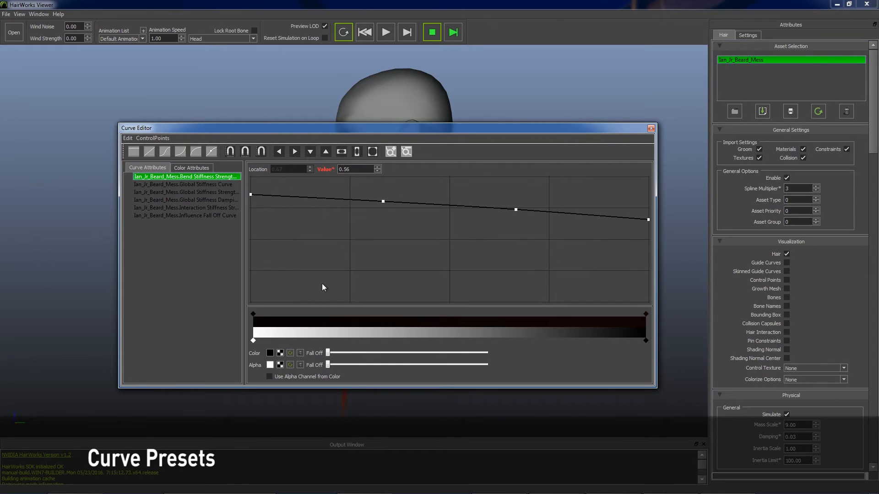
left_click(128, 138)
left_click(137, 158)
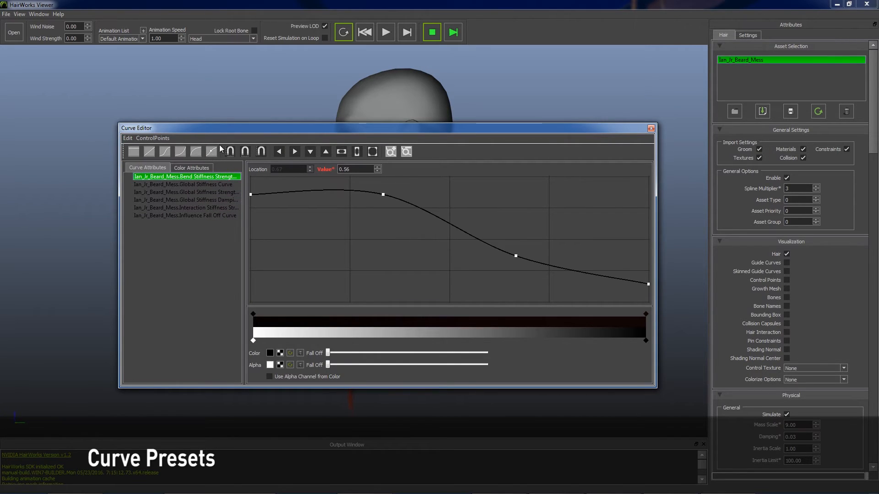
- Save the Bend Stiffness Strength curve as a preset named stifnessSample_ca in the Presets folder
left_click(127, 138)
left_click(158, 168)
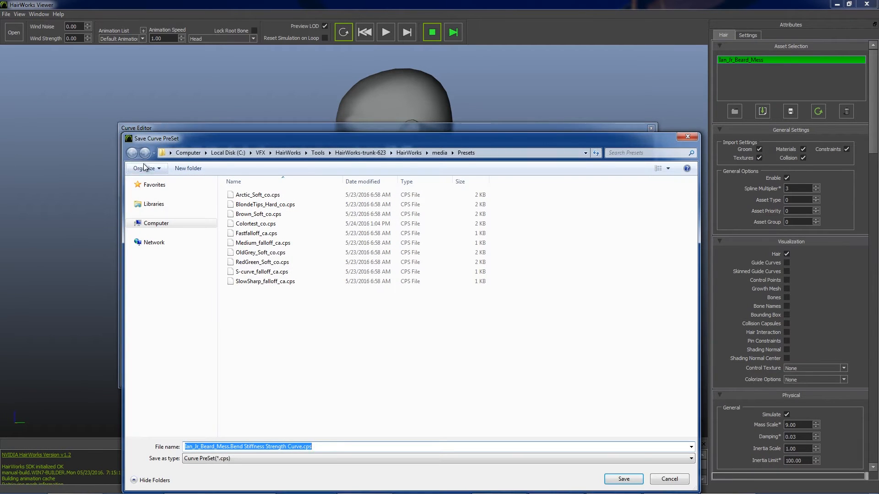
left_click_drag(249, 445, 254, 445)
left_click_drag(315, 445, 131, 444)
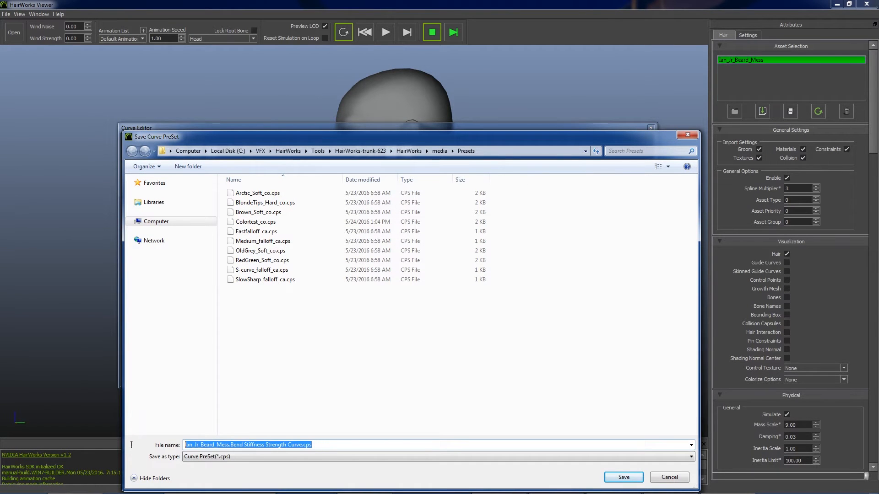
type("stifnessSample")
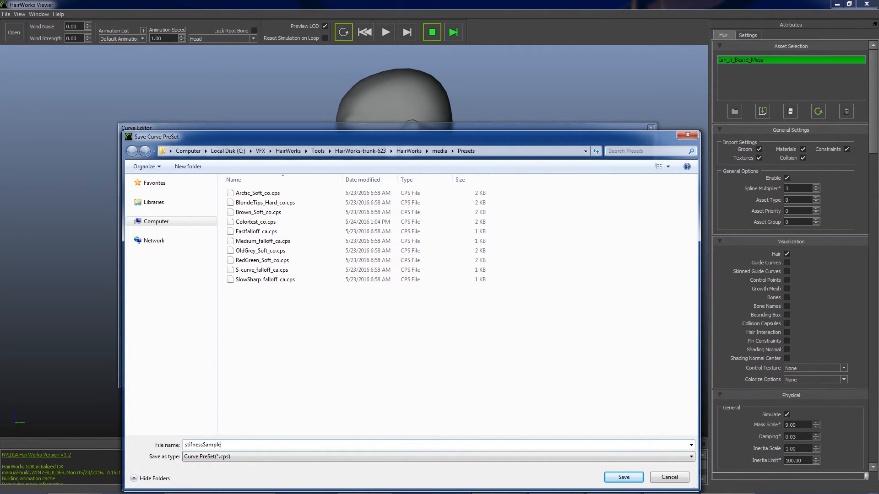
type("_ca")
key("Return")
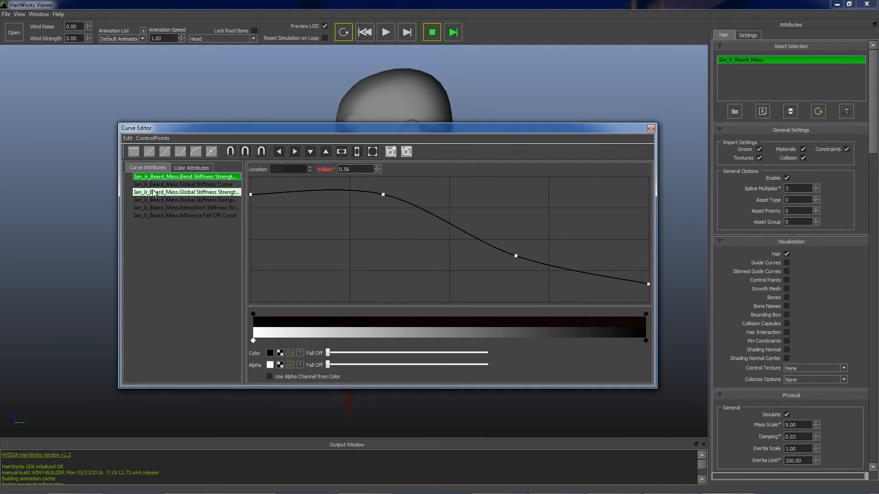
- Import the Fastfalloff_ca.cps preset onto the Global Stiffness Strength curve
left_click(180, 192)
left_click(128, 138)
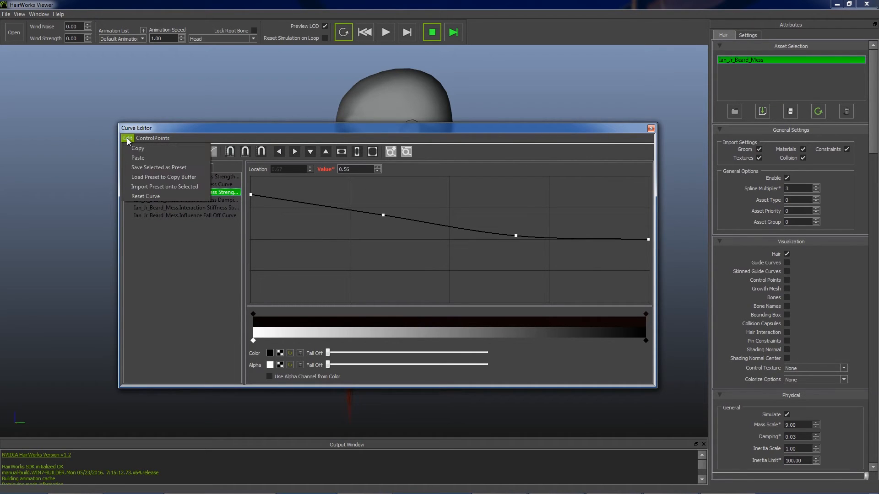
left_click(196, 192)
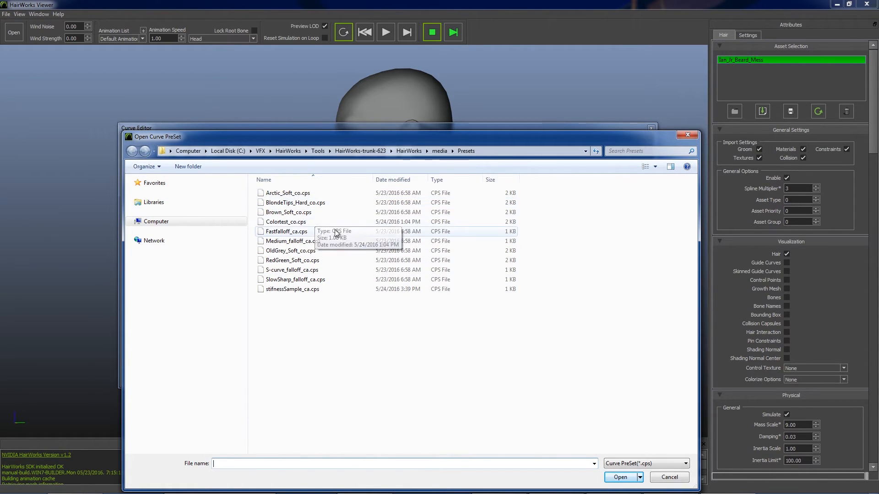
left_click(287, 231)
left_click(620, 477)
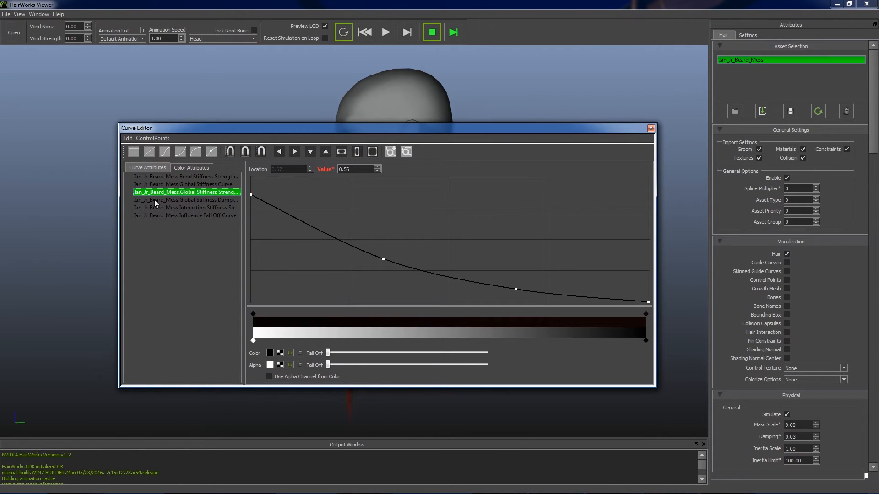
- Import the SlowSharp_falloff_ca.cps preset onto the Global Stiffness Strength curve
left_click(128, 138)
left_click(197, 188)
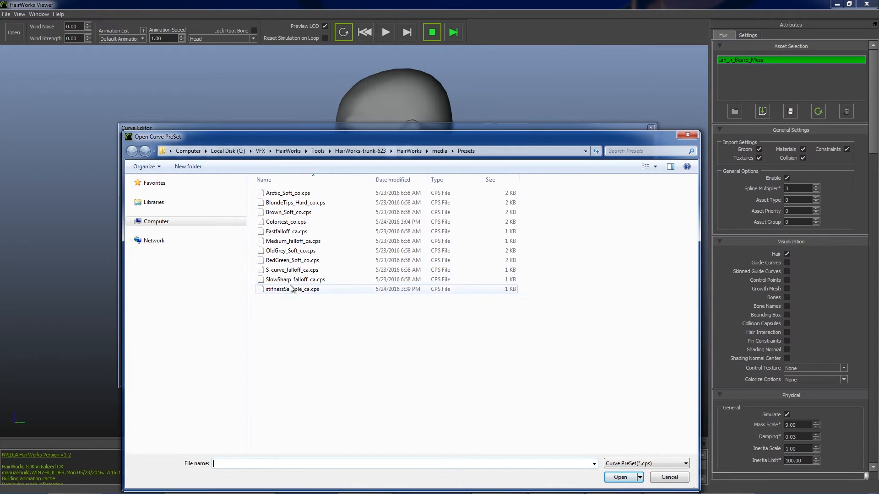
left_click(295, 279)
left_click(620, 477)
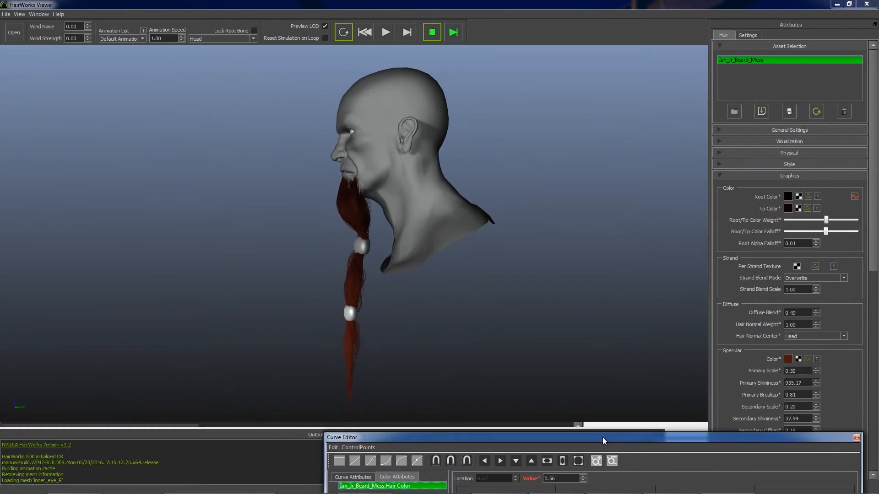
- Dock the Curve Editor below the viewport and change the root color of the Hair Color gradient to bright green
left_click_drag(602, 438, 614, 464)
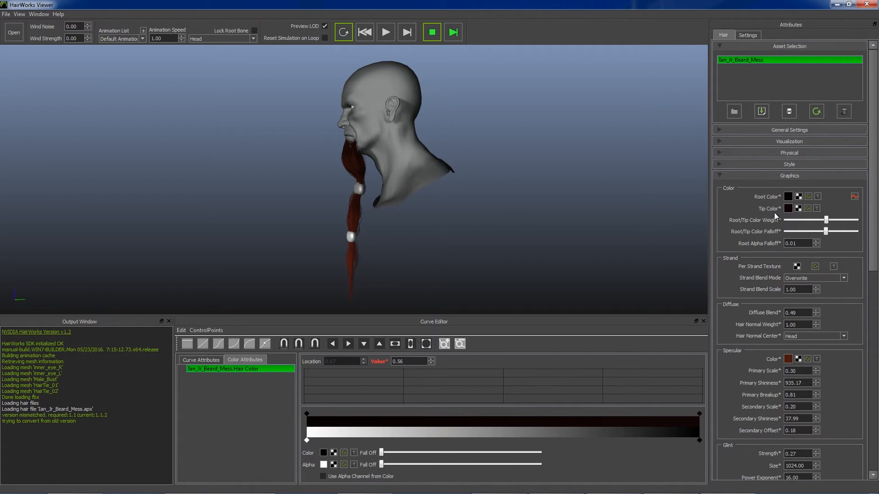
left_click(306, 414)
left_click(323, 453)
left_click(505, 169)
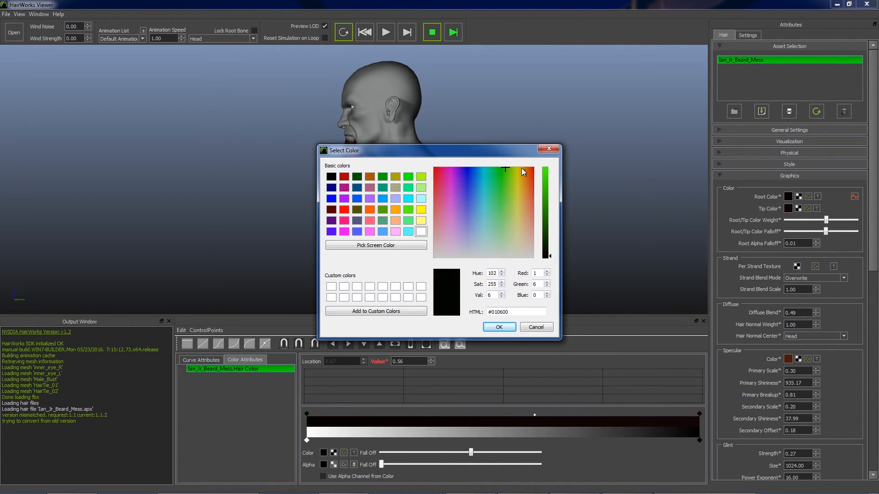
left_click(499, 327)
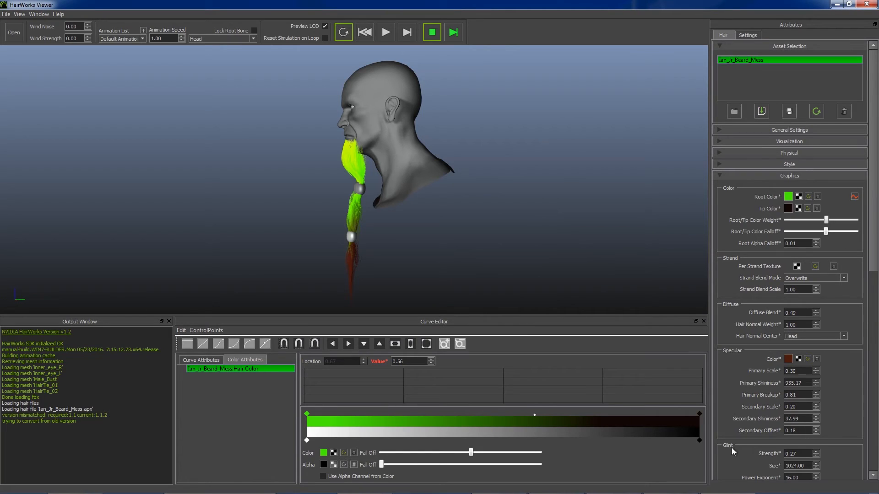
- Change the tip color of the Hair Color gradient to a fully bright blue
left_click(699, 414)
left_click(323, 452)
left_click(470, 176)
left_click_drag(470, 176, 466, 166)
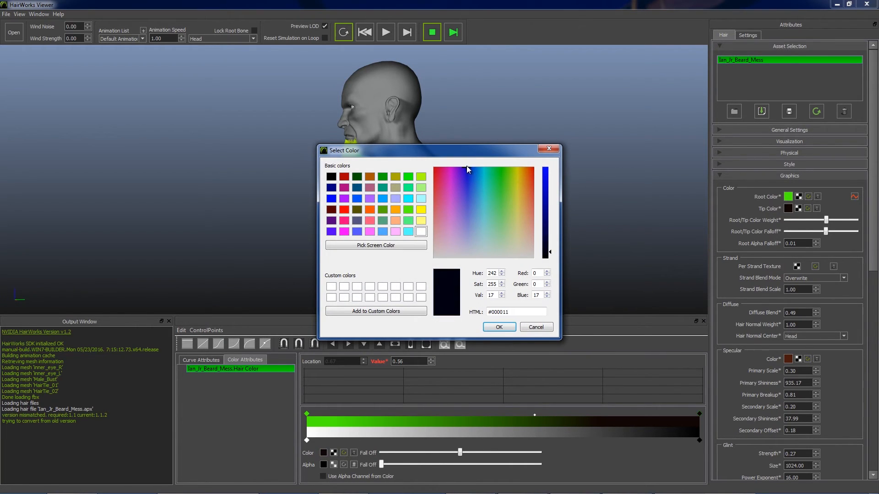
left_click(545, 168)
left_click(497, 328)
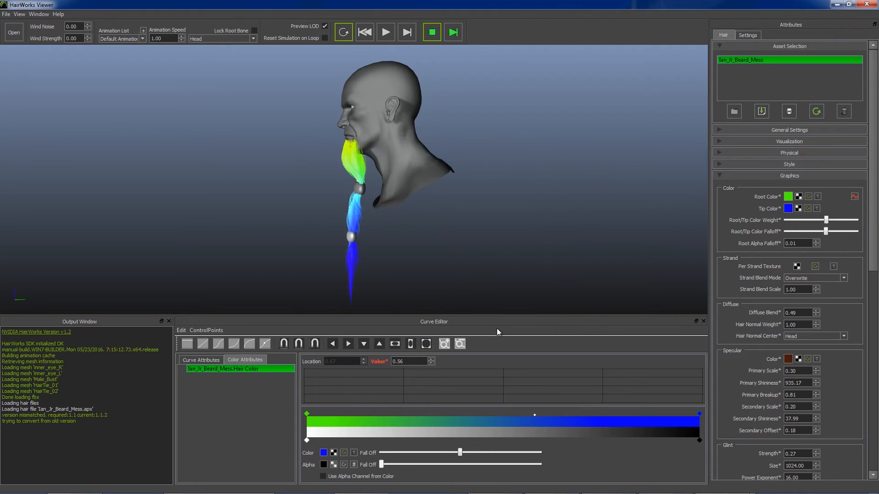
- Reduce the root color's falloff and shift the gradient's color midpoint toward the root
left_click(307, 414)
left_click_drag(534, 414, 416, 456)
left_click_drag(485, 416, 458, 421)
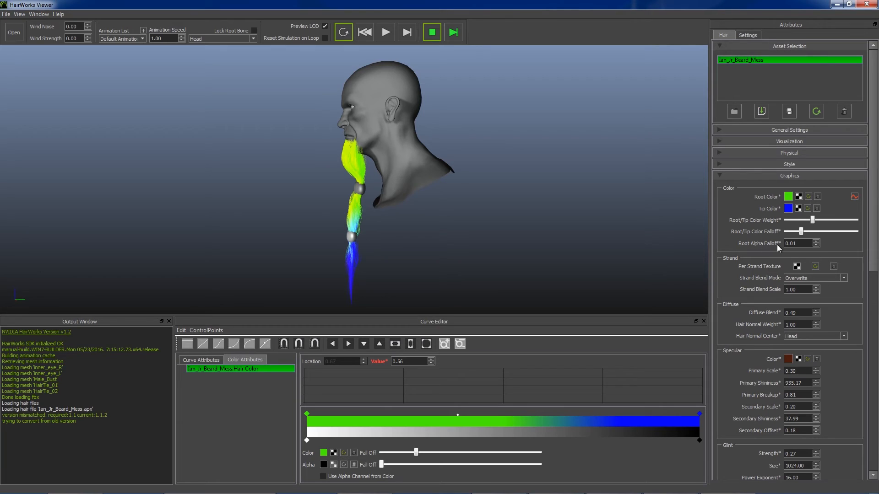
- Increase the falloff of the gradient's root alpha handle to about 0.33
left_click(307, 441)
left_click_drag(382, 465, 433, 474)
- Inspect the root and tip color and alpha handles of the Hair Color gradient one after another
left_click(307, 414)
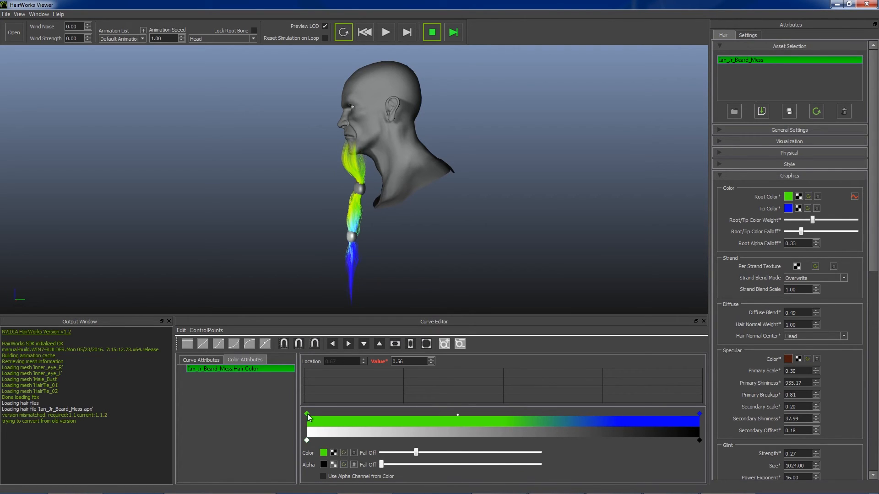
left_click(306, 440)
left_click(699, 414)
left_click(699, 440)
left_click(700, 414)
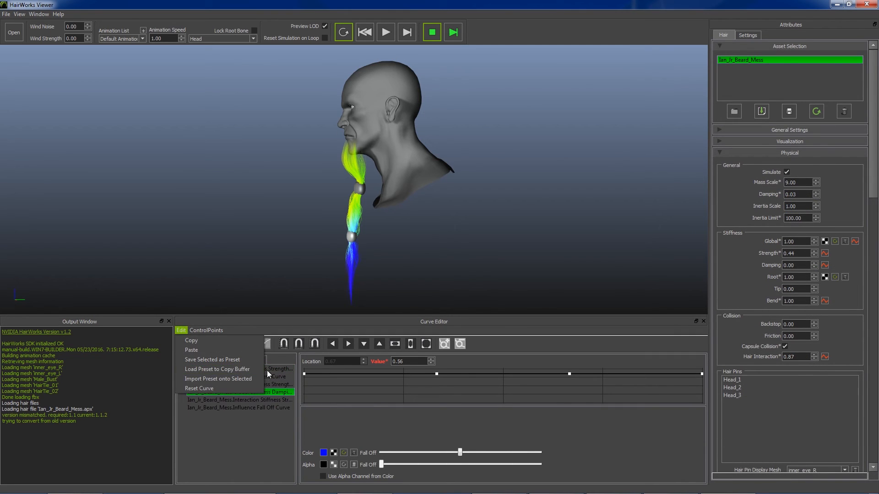
- Switch to the color attributes and select the beard's Hair Color gradient
left_click(254, 360)
left_click(255, 360)
left_click(255, 369)
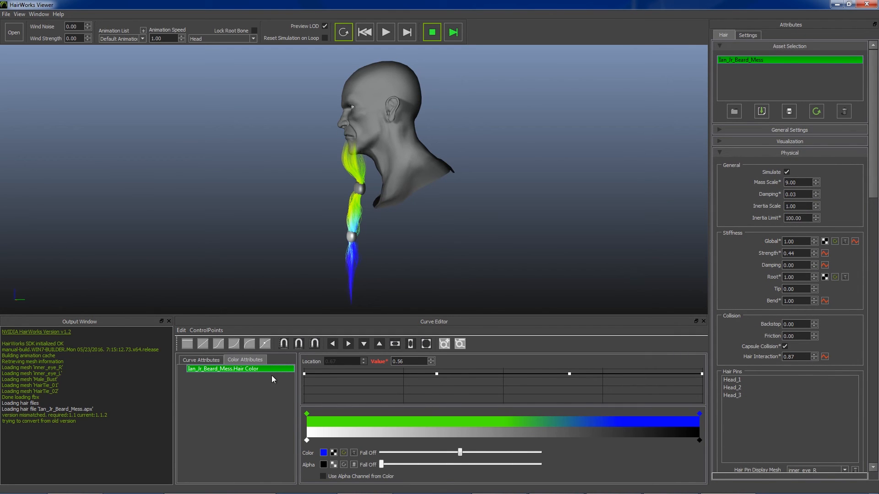
- Import the RedGreen_Soft_co.cps preset onto the selected Hair Color gradient
left_click(181, 330)
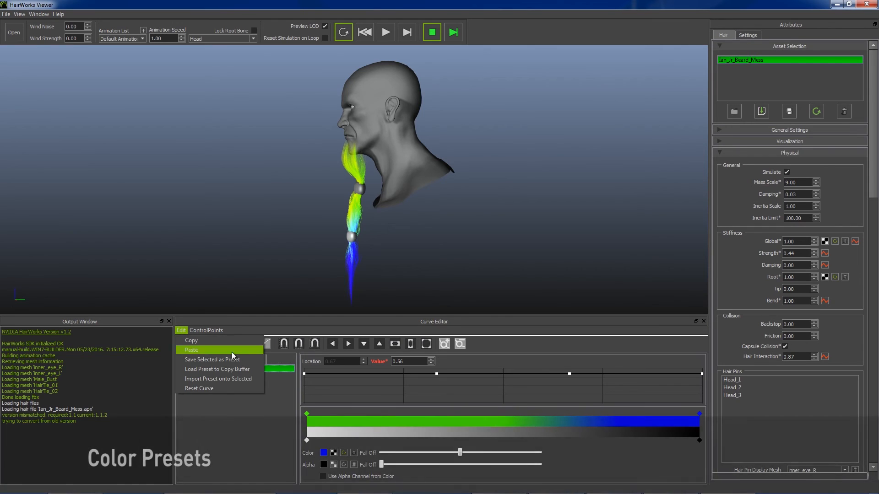
left_click(241, 377)
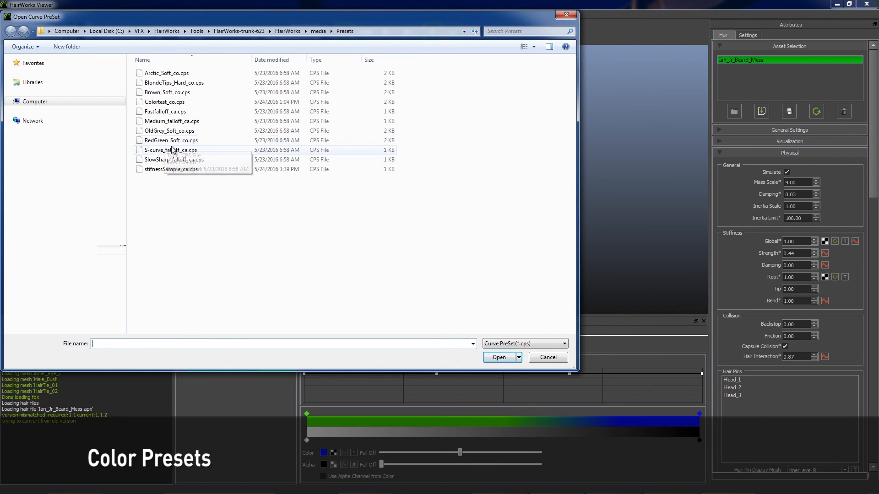
left_click(152, 141)
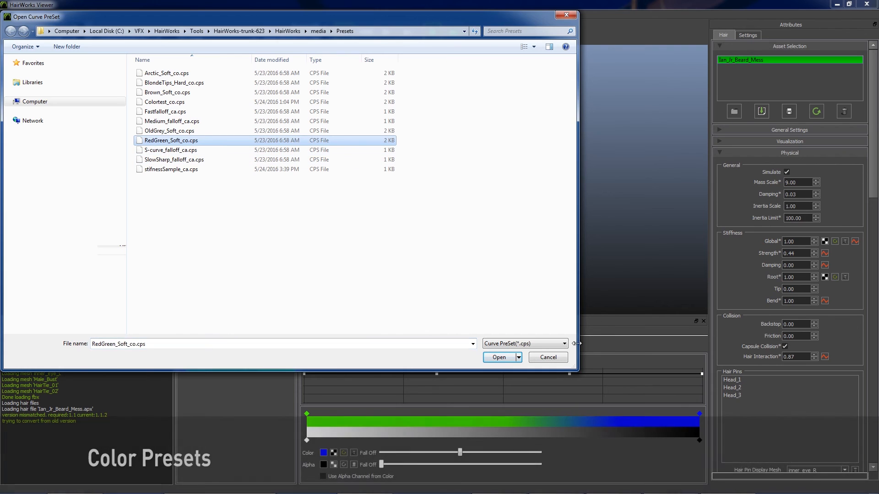
left_click(499, 357)
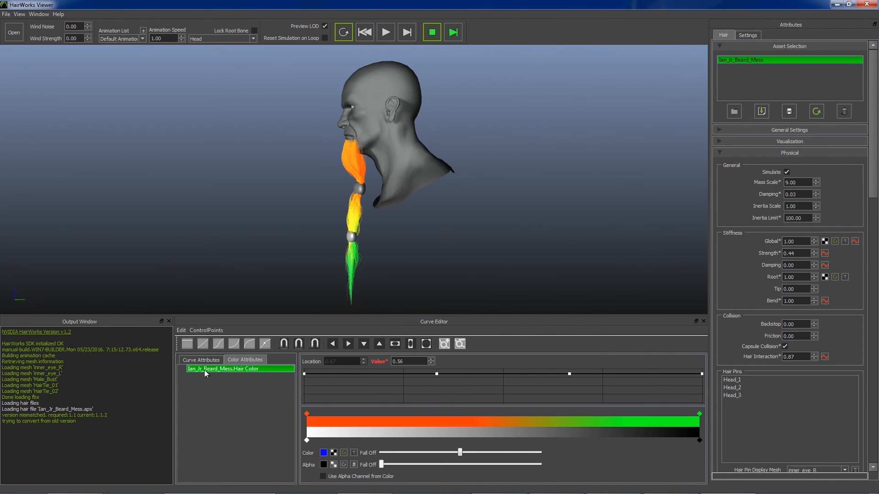
- Import the OldGrey_Soft_co.cps preset onto the selected Hair Color gradient
left_click(185, 336)
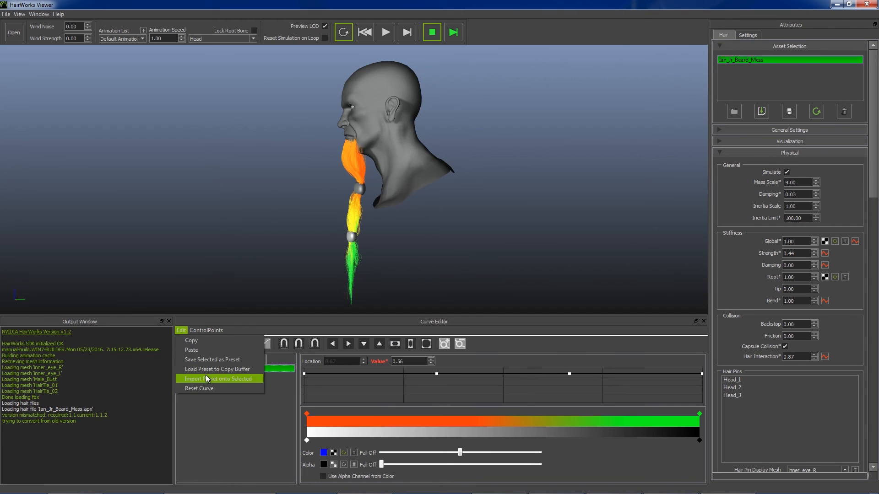
left_click(205, 375)
left_click(162, 132)
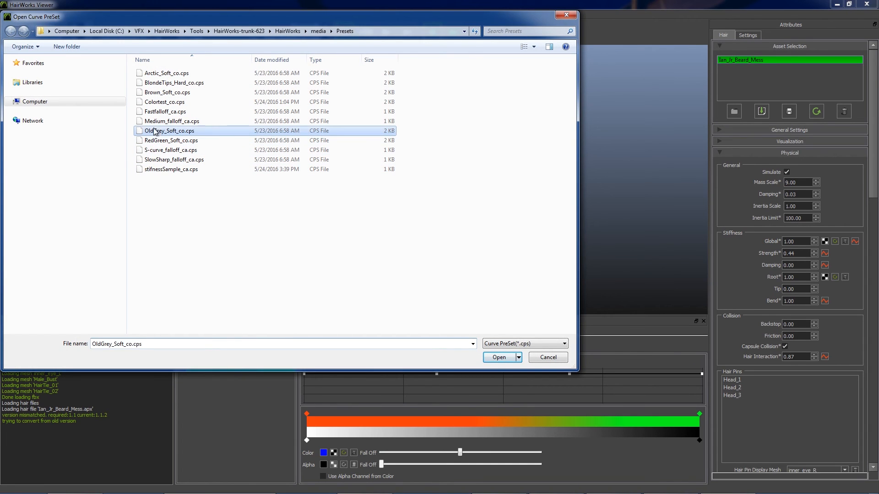
left_click(500, 358)
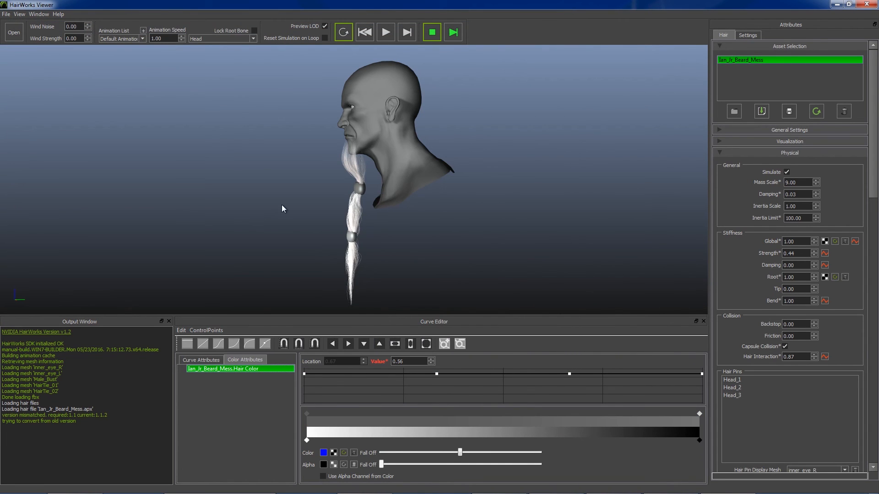
- Import the BlondeTips_Hard_co.cps preset onto the selected Hair Color gradient
left_click_drag(319, 201, 350, 179)
scroll(351, 191, "up", 3)
scroll(369, 184, "down", 2)
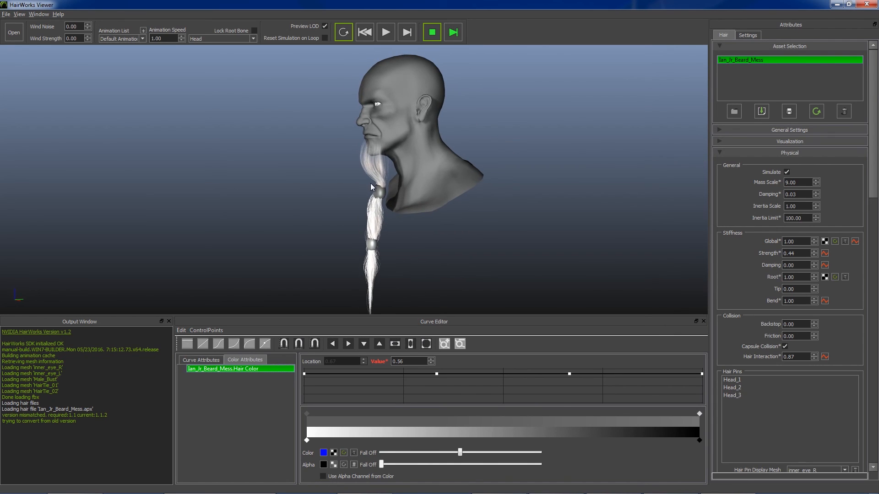
left_click(183, 329)
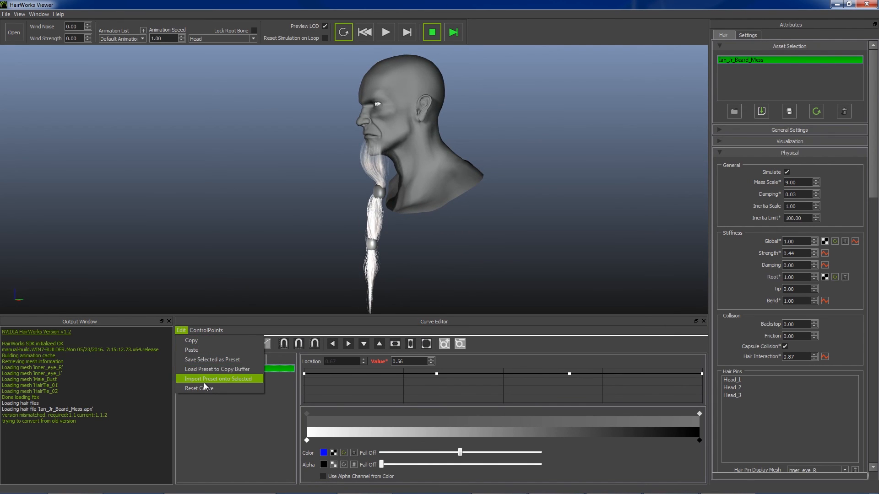
left_click(251, 379)
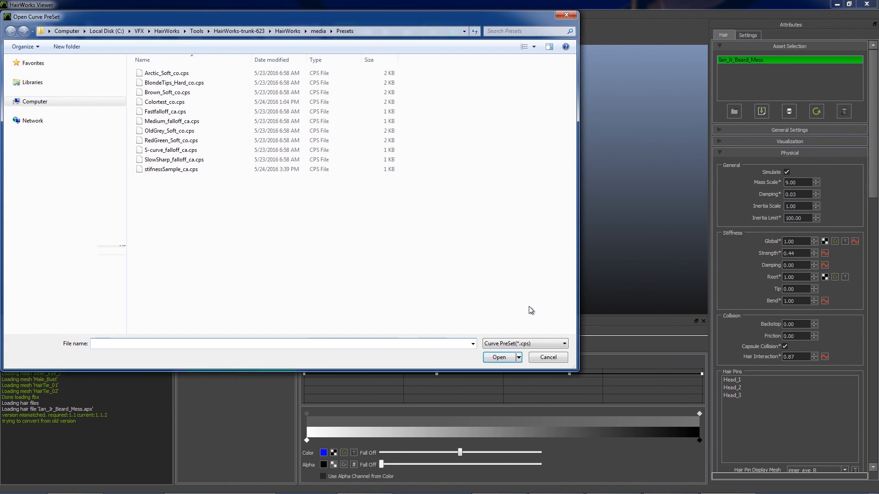
left_click(160, 84)
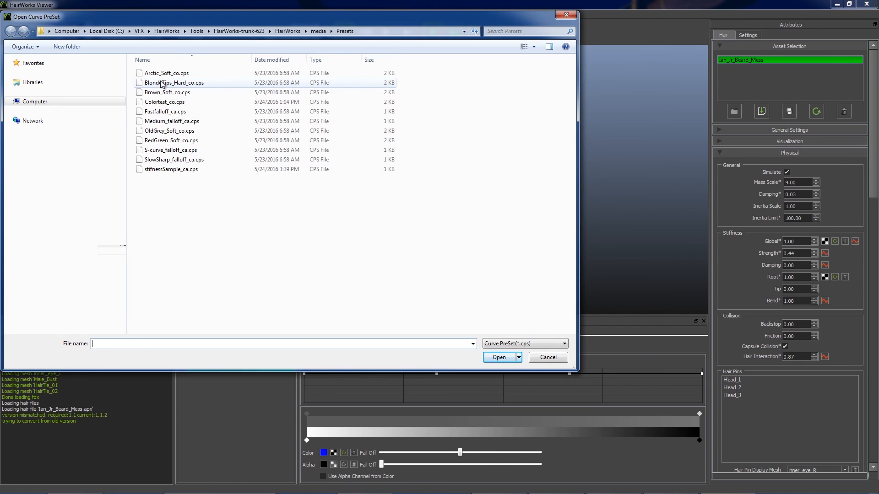
left_click(510, 360)
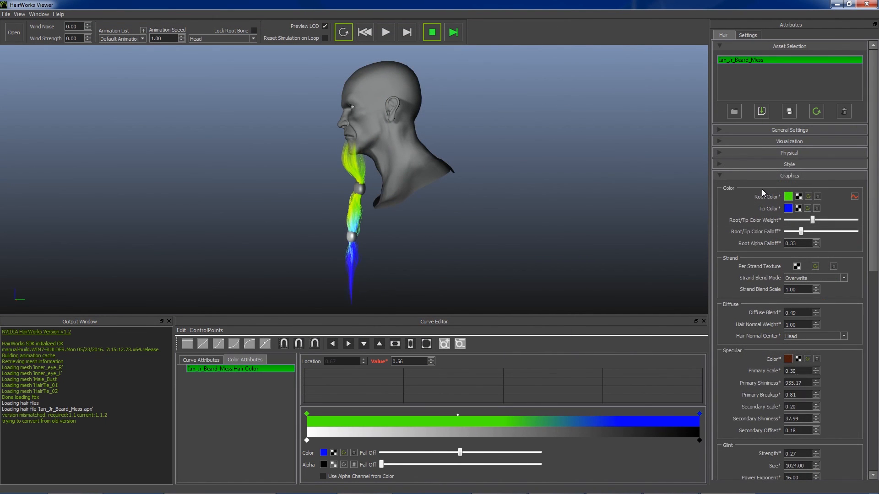
- View the Global Stiffness Damping curve from the Physical stiffness settings and return to the color attributes
left_click(721, 153)
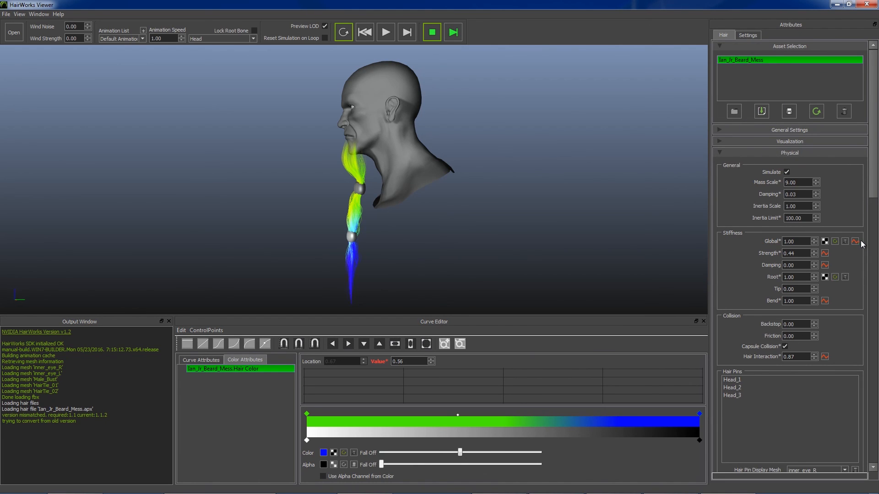
left_click(825, 265)
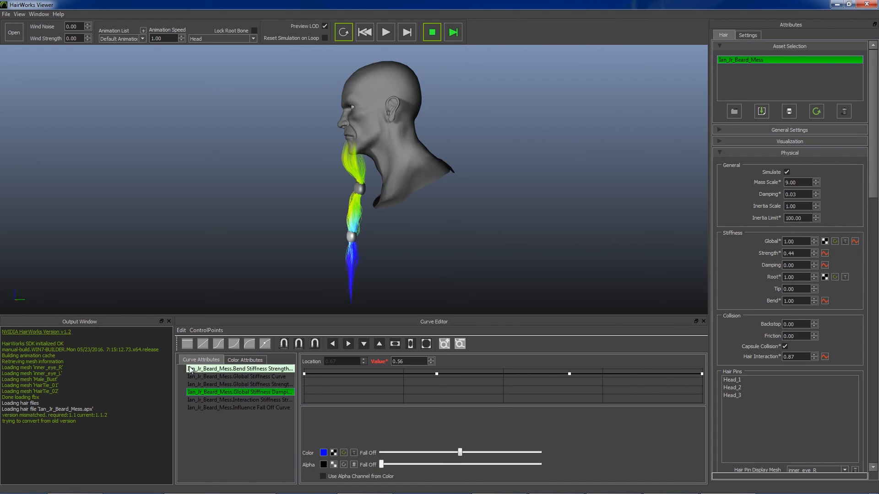
left_click(214, 393)
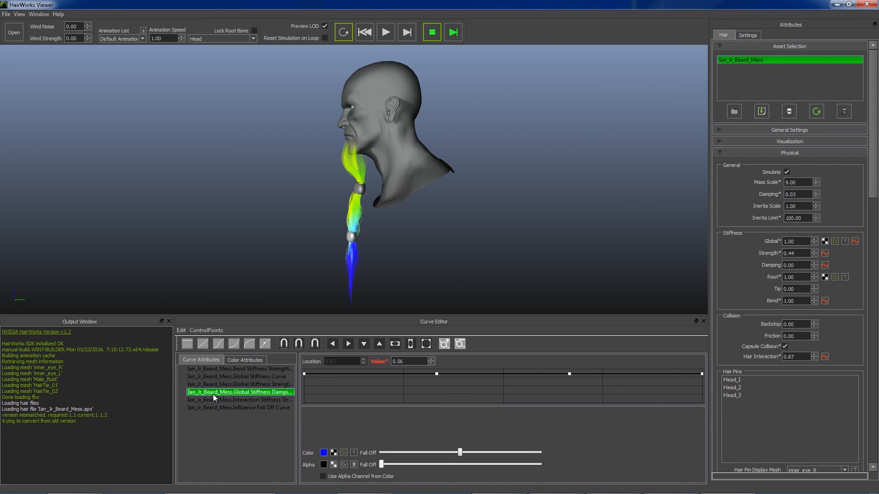
left_click(245, 360)
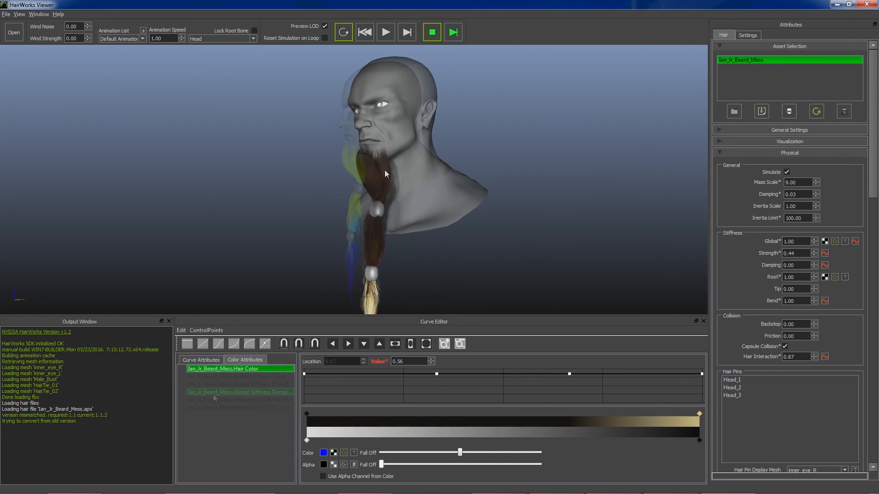